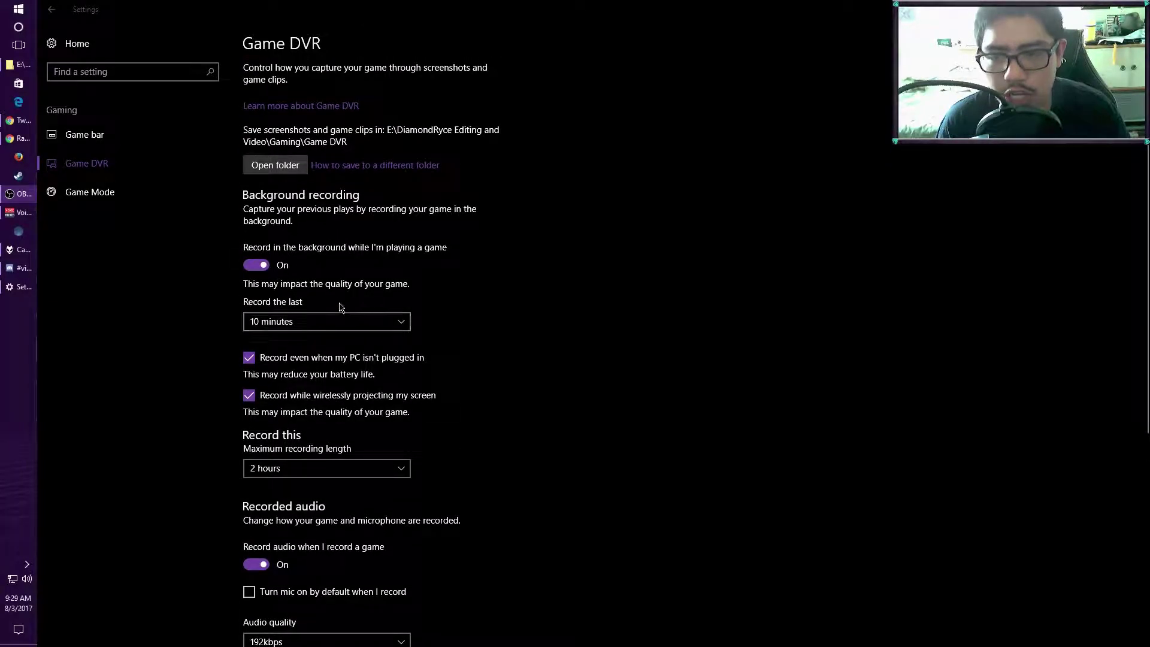
Step: Review the Game DVR options for background recording, maximum recording length and audio quality without changing them
scroll(333, 300, "down", 3)
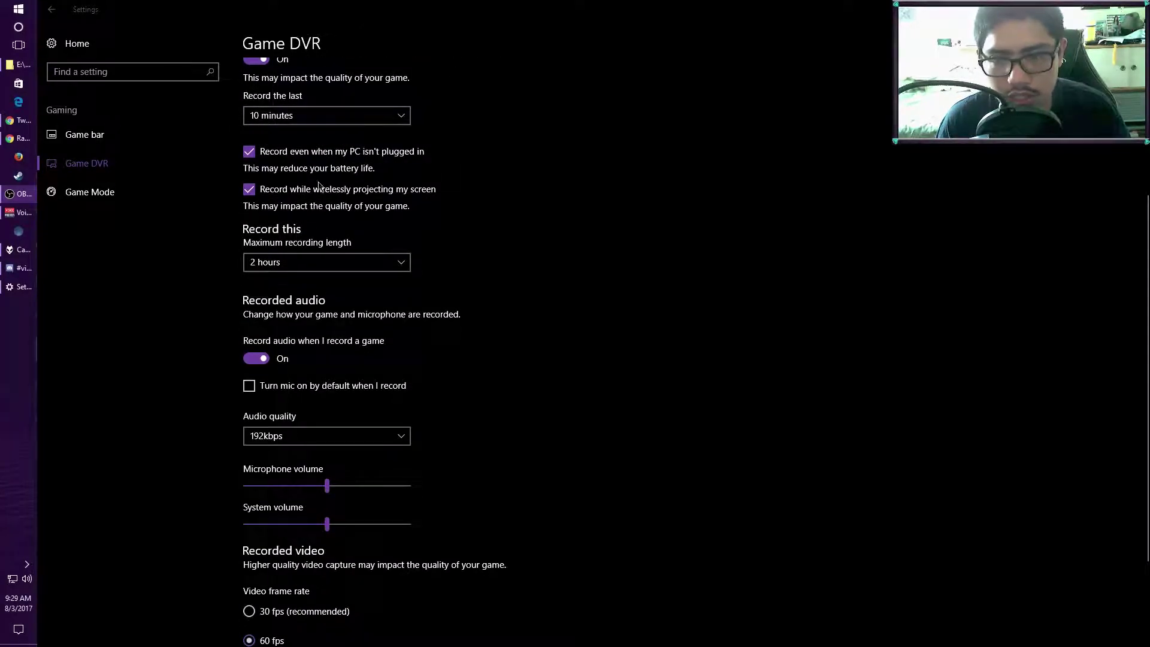
left_click(315, 117)
left_click(306, 117)
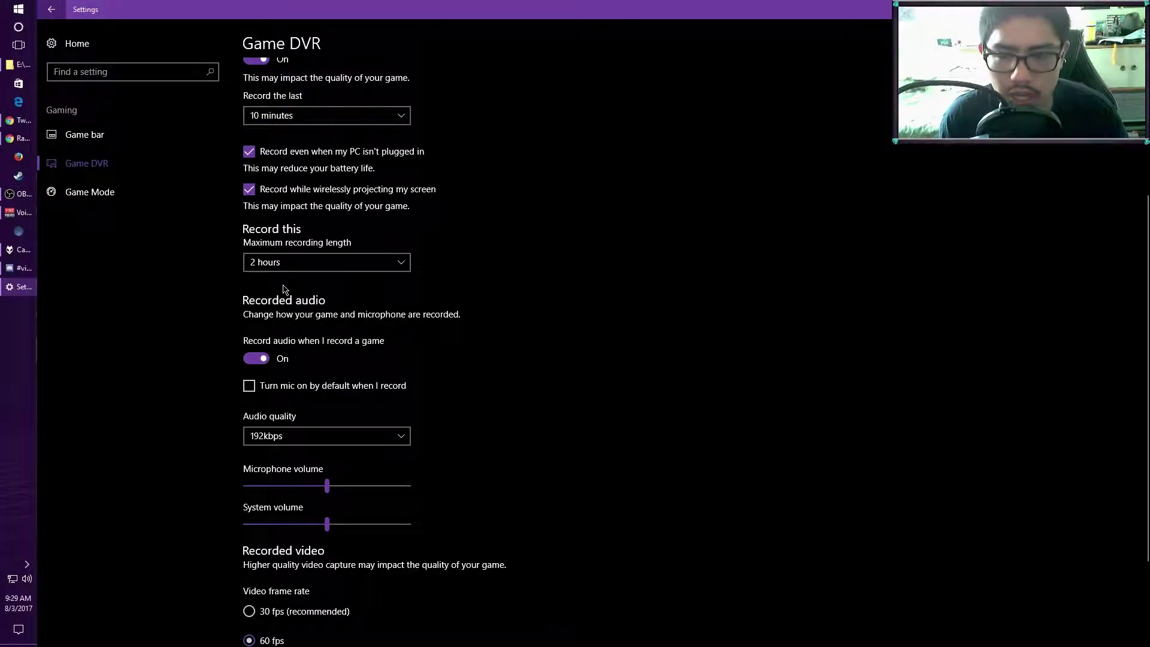
left_click(331, 271)
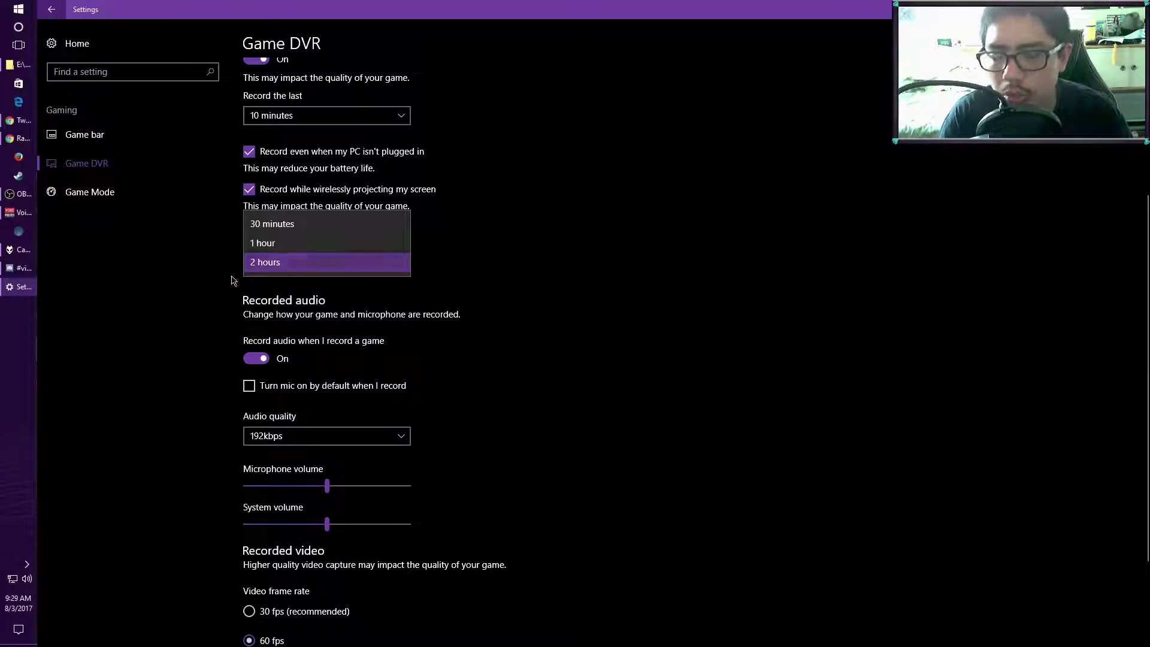
left_click(214, 288)
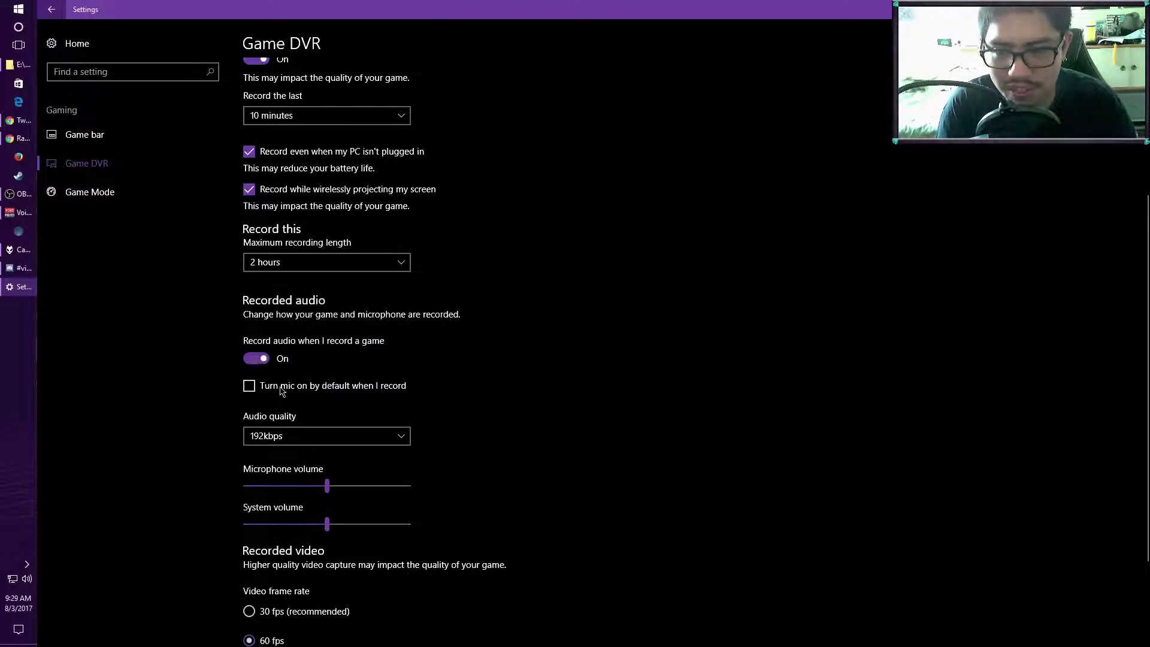
left_click(317, 440)
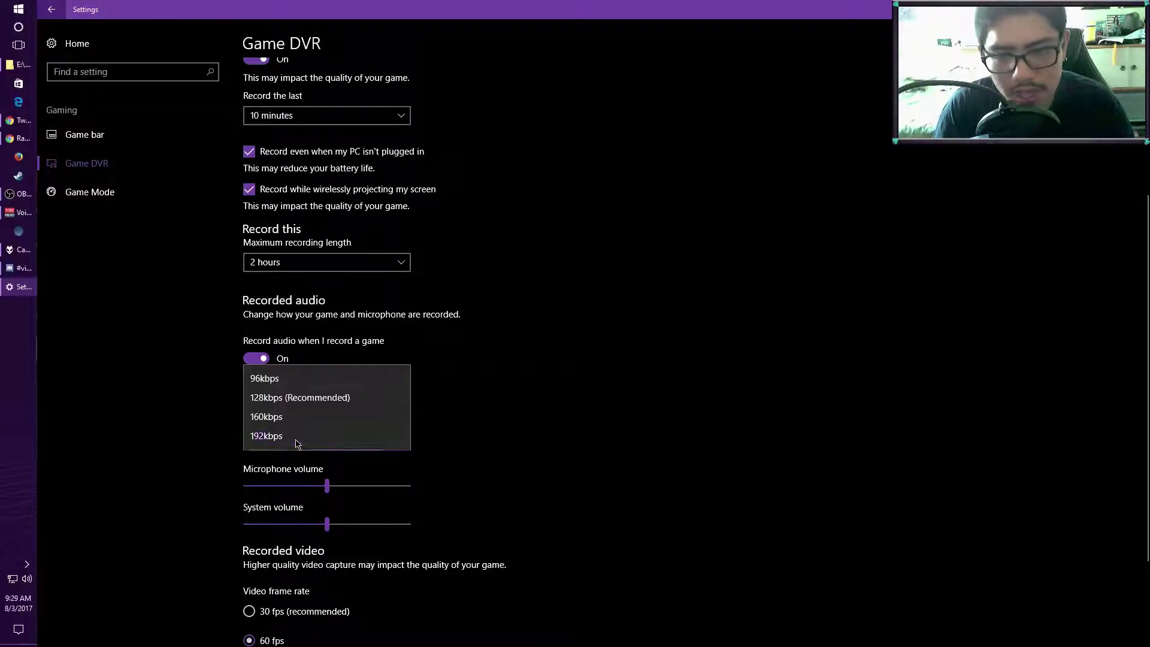
left_click(207, 434)
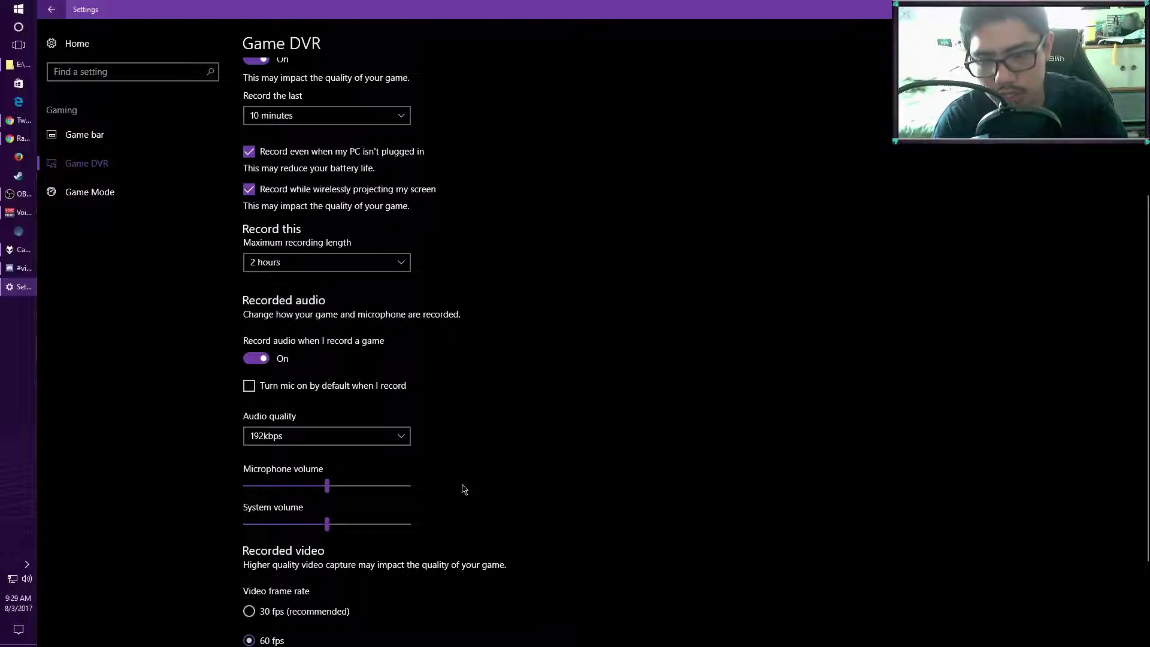
Step: Review the video quality options for recorded video and select 60 fps as the video frame rate
scroll(490, 485, "down", 2)
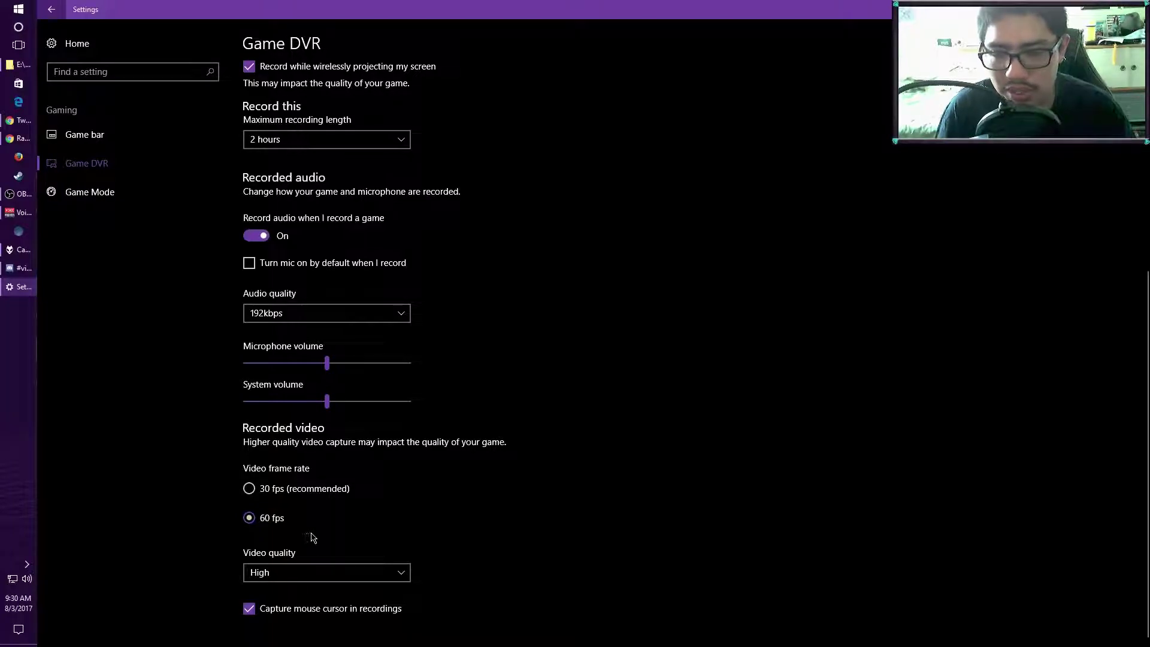
left_click(352, 572)
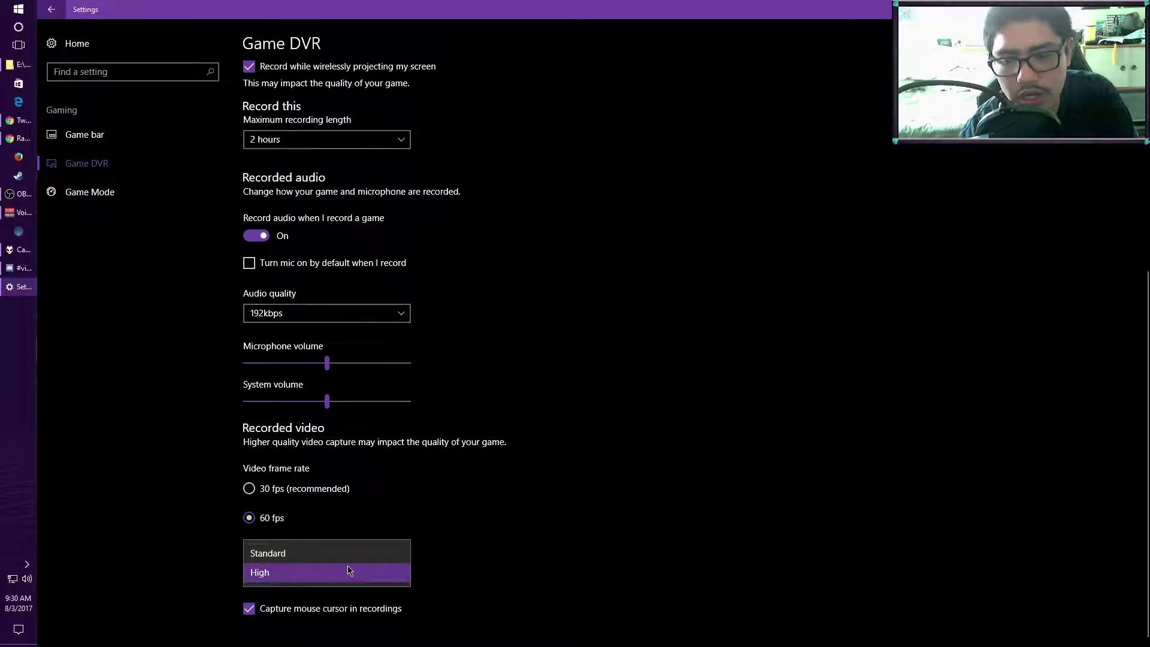
left_click(200, 534)
left_click(248, 516)
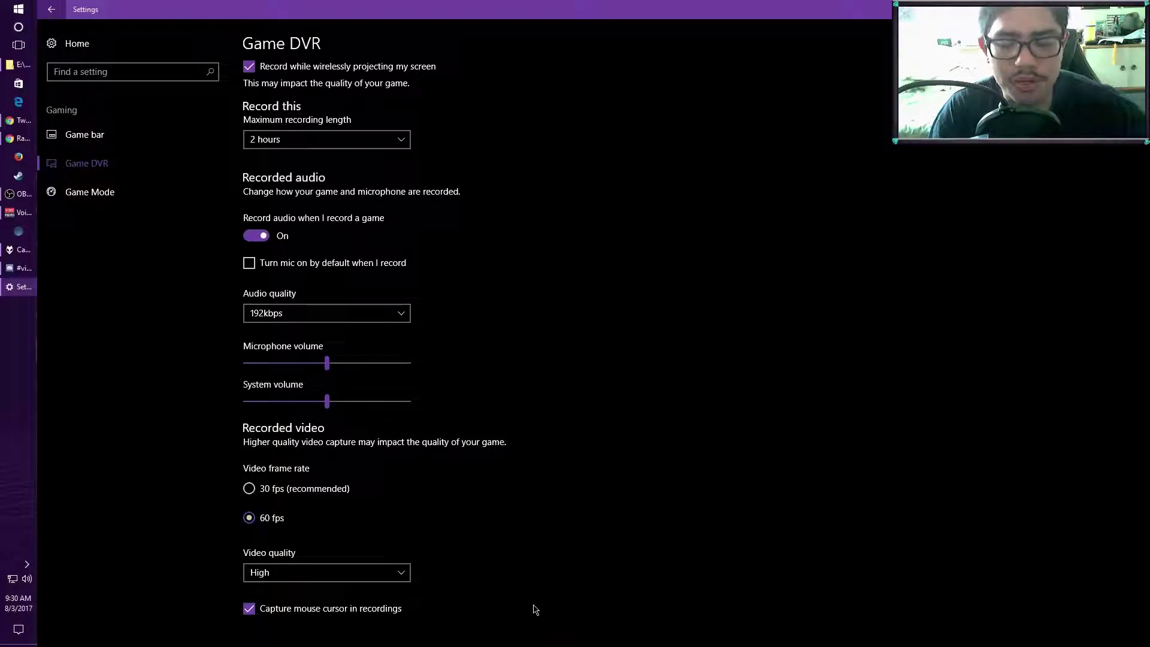
Step: In the GeForce Experience overlay, turn off Instant Replay and review its replay length, quality, resolution, frame rate and bit rate settings
key("alt+z")
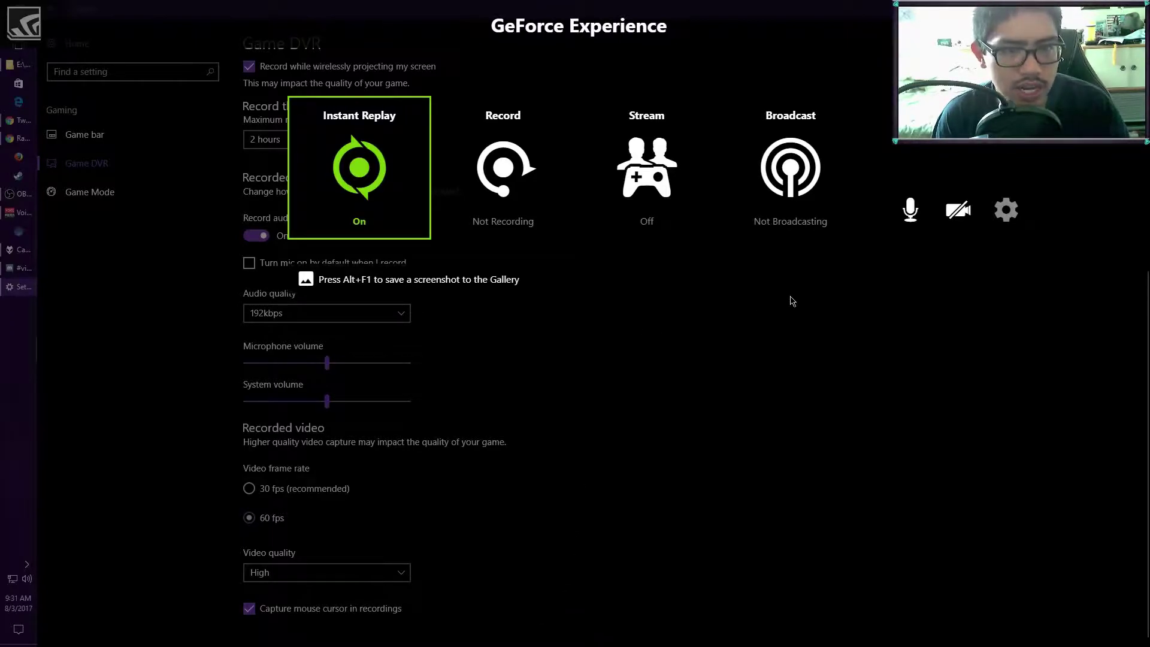
left_click(372, 223)
left_click(367, 264)
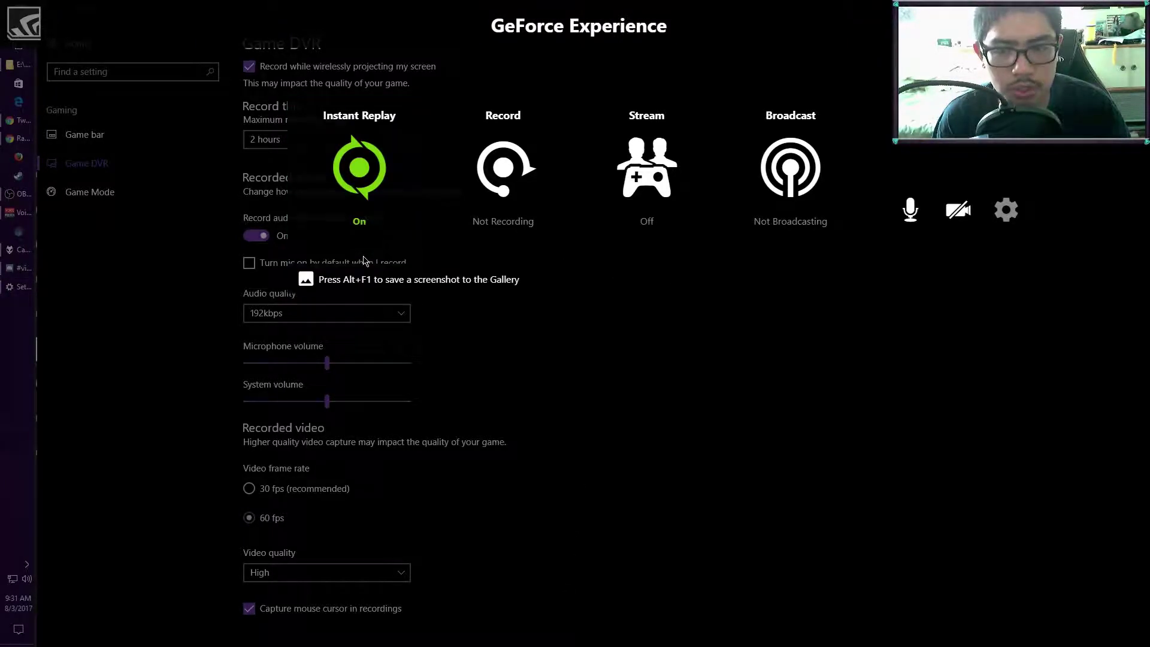
left_click(379, 204)
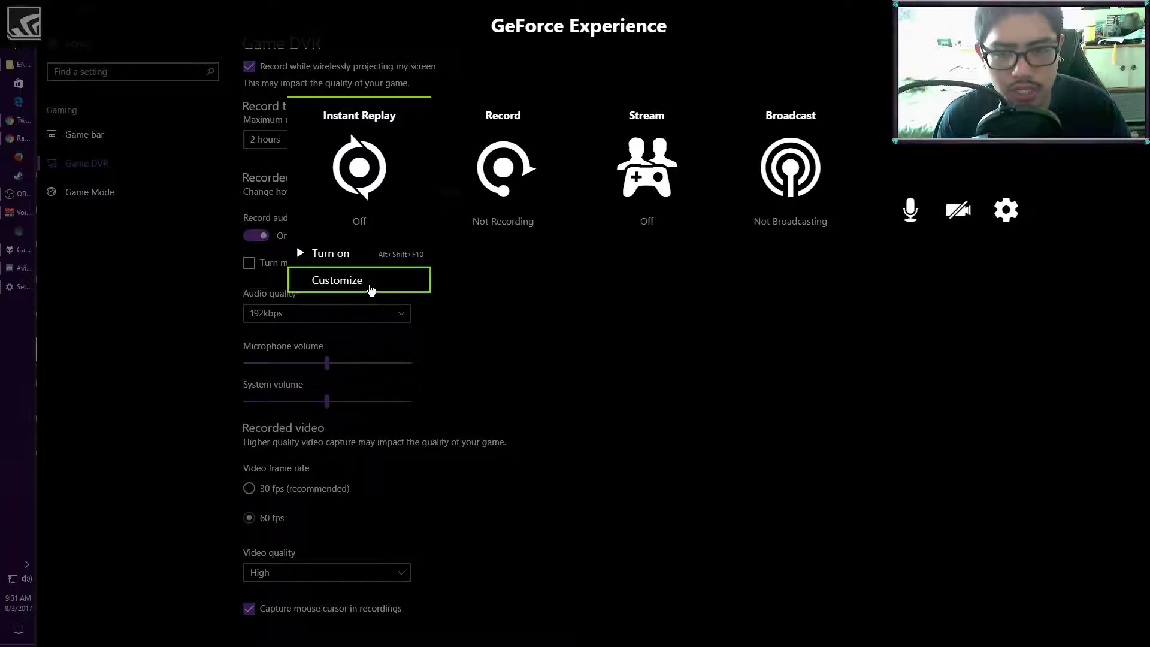
left_click(369, 289)
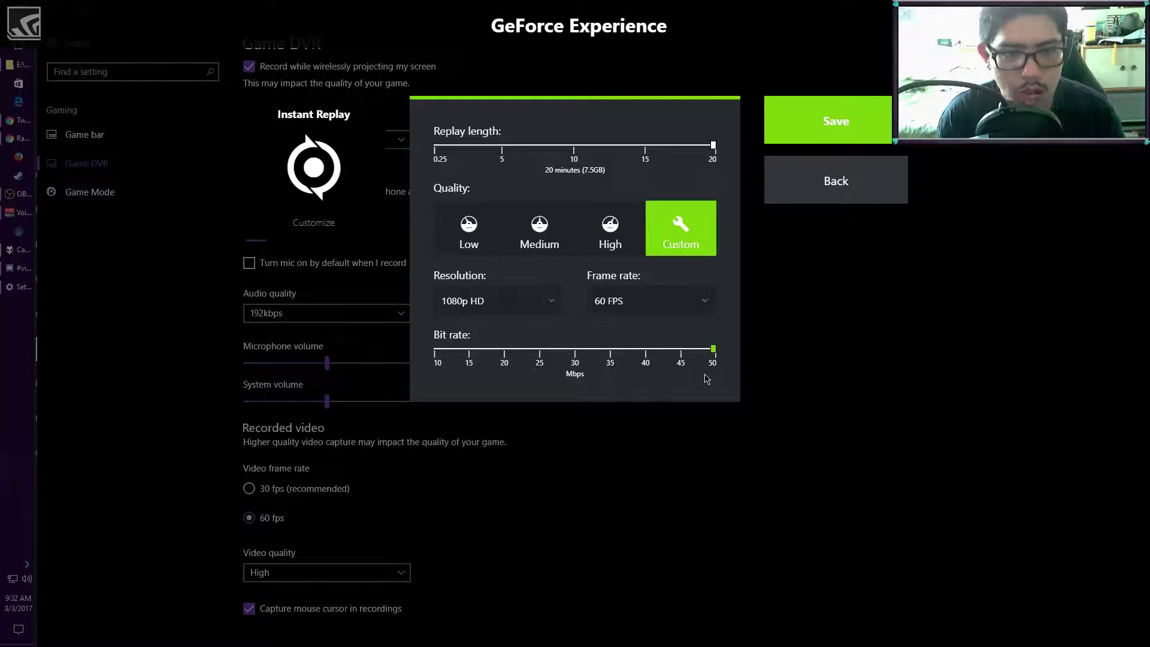
left_click(841, 188)
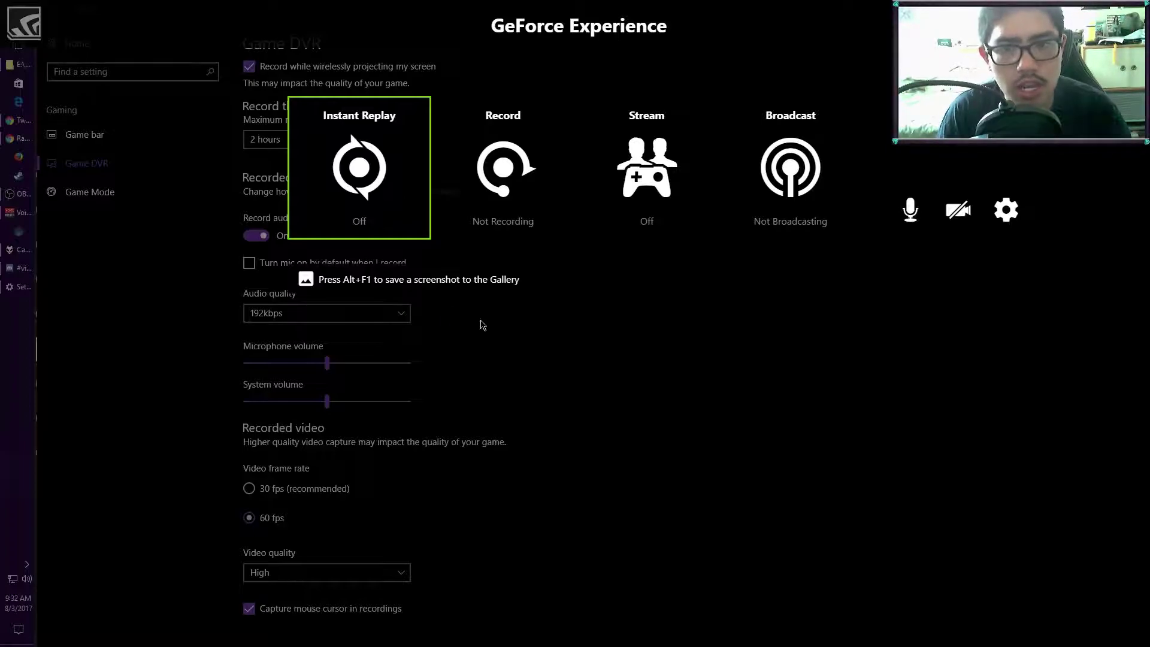
Step: Turn Instant Replay back on and close the GeForce Experience overlay
left_click(384, 217)
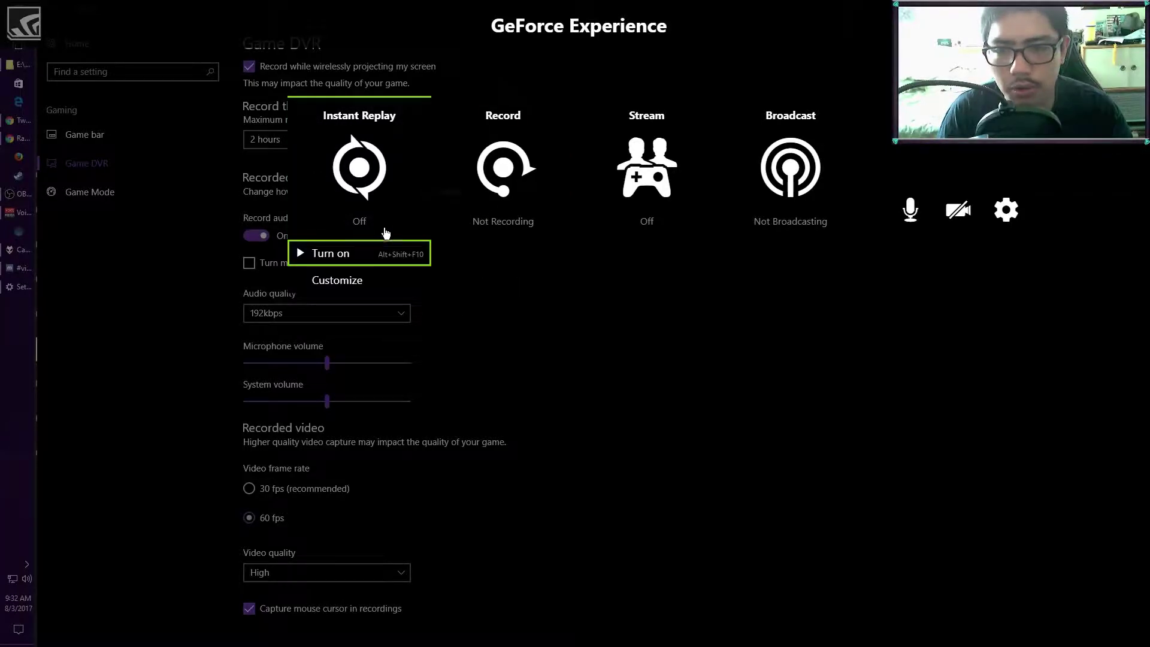
left_click(315, 252)
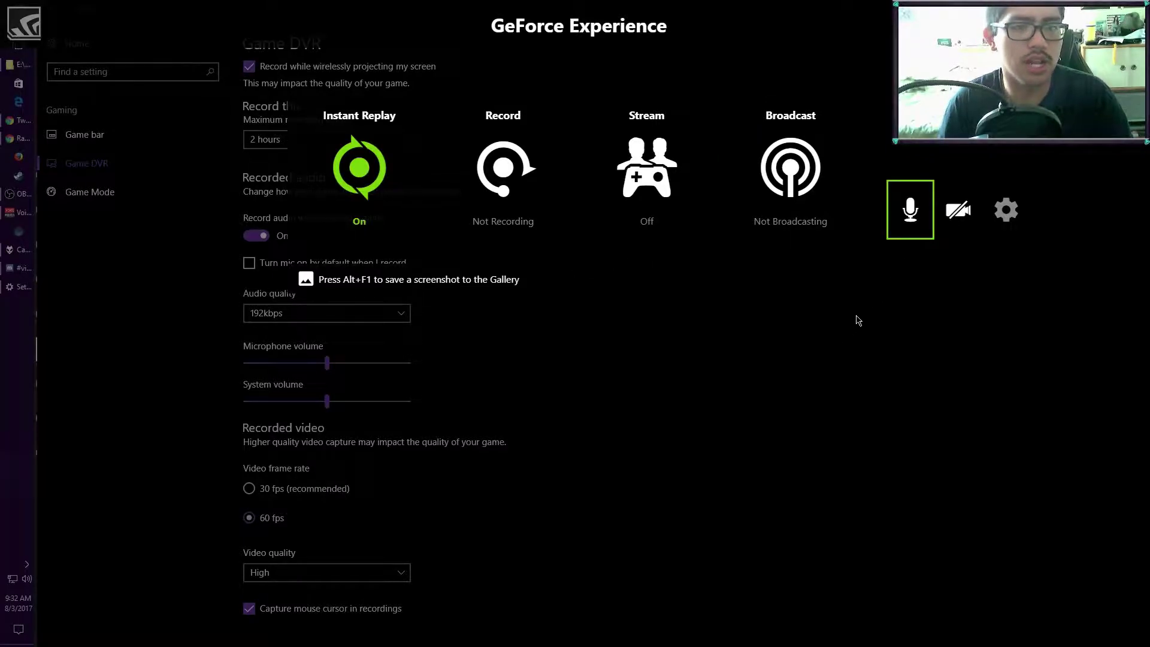
key("alt+z")
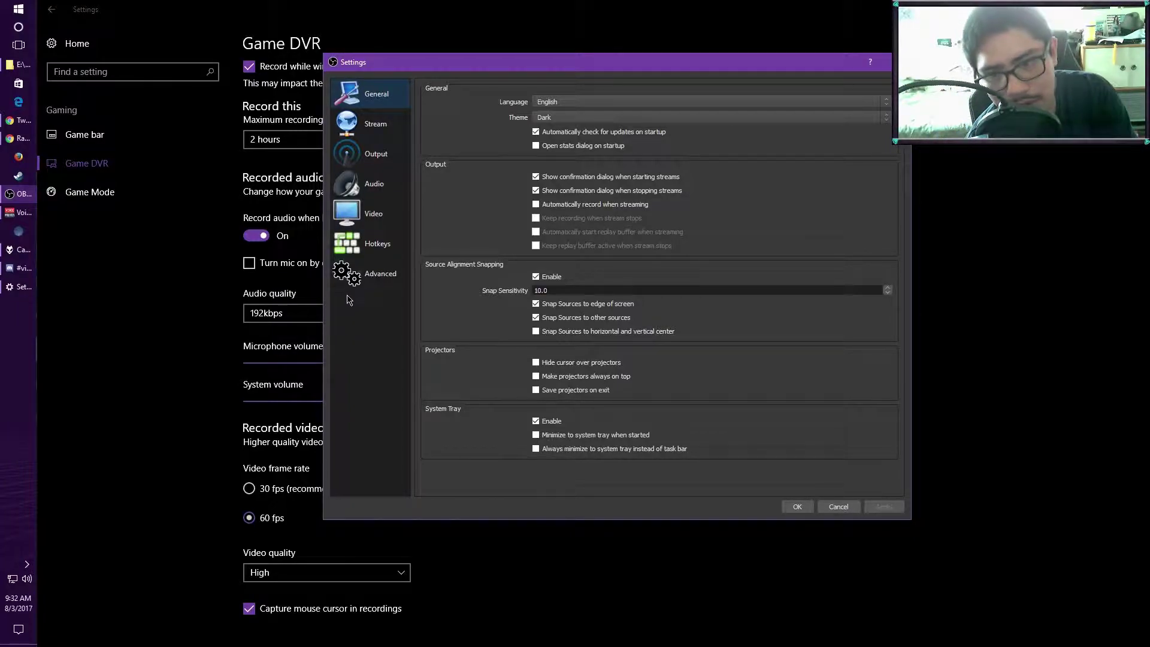
Step: In the OBS settings, review the video and audio pages and the output settings for streaming and recording
left_click(375, 217)
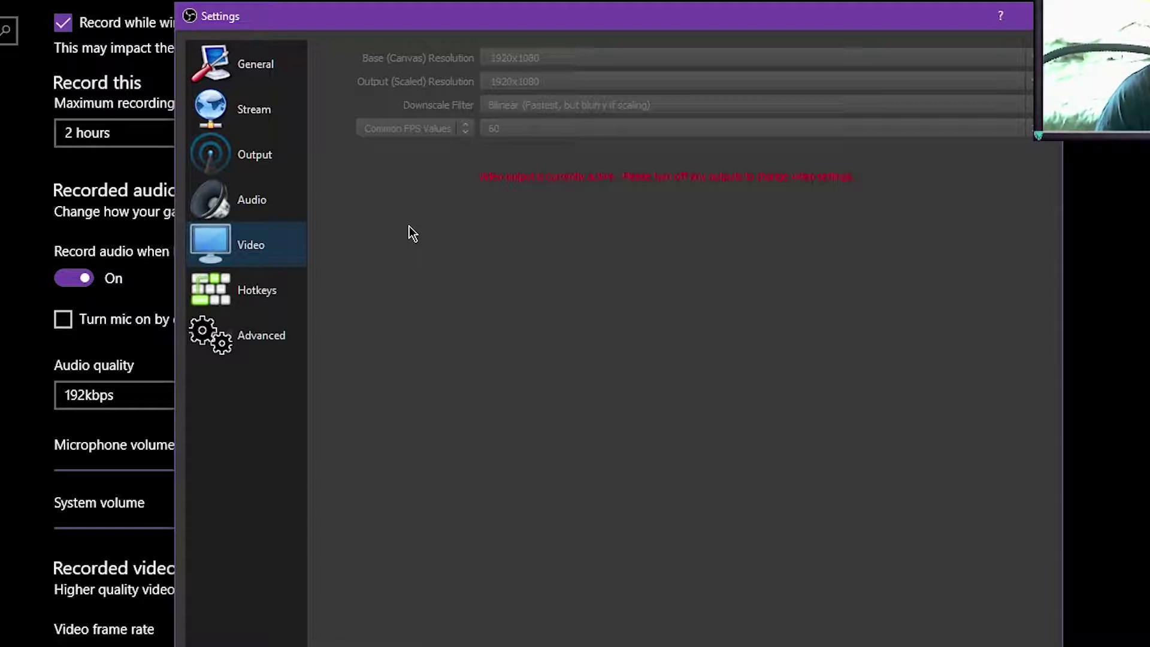
left_click(259, 203)
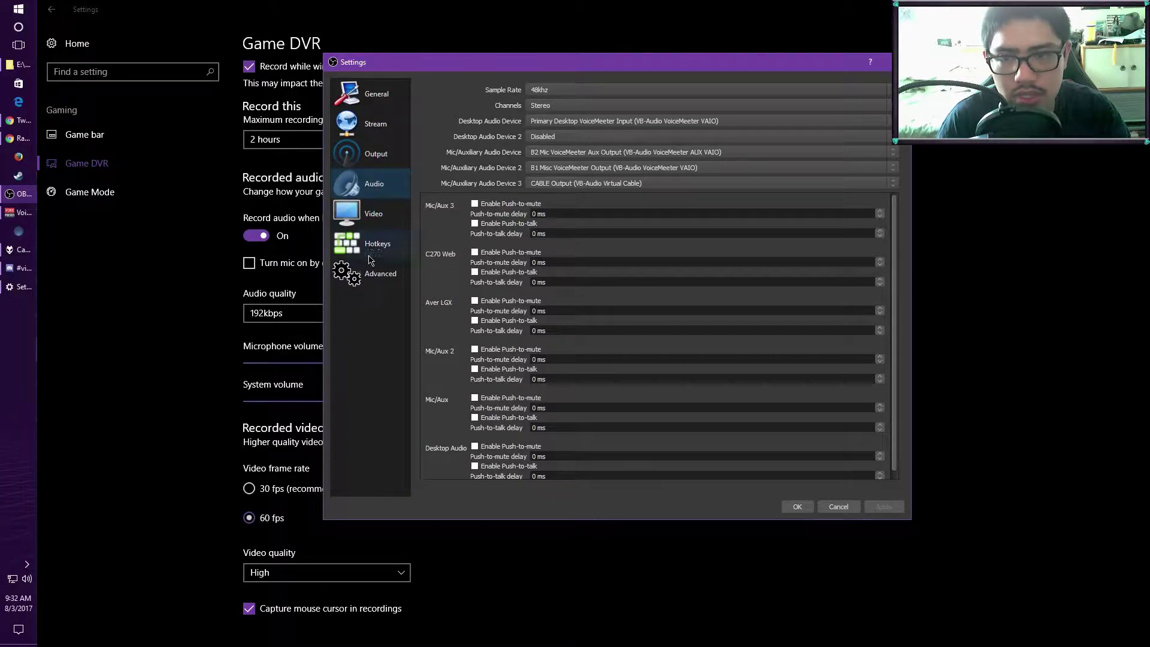
left_click(372, 161)
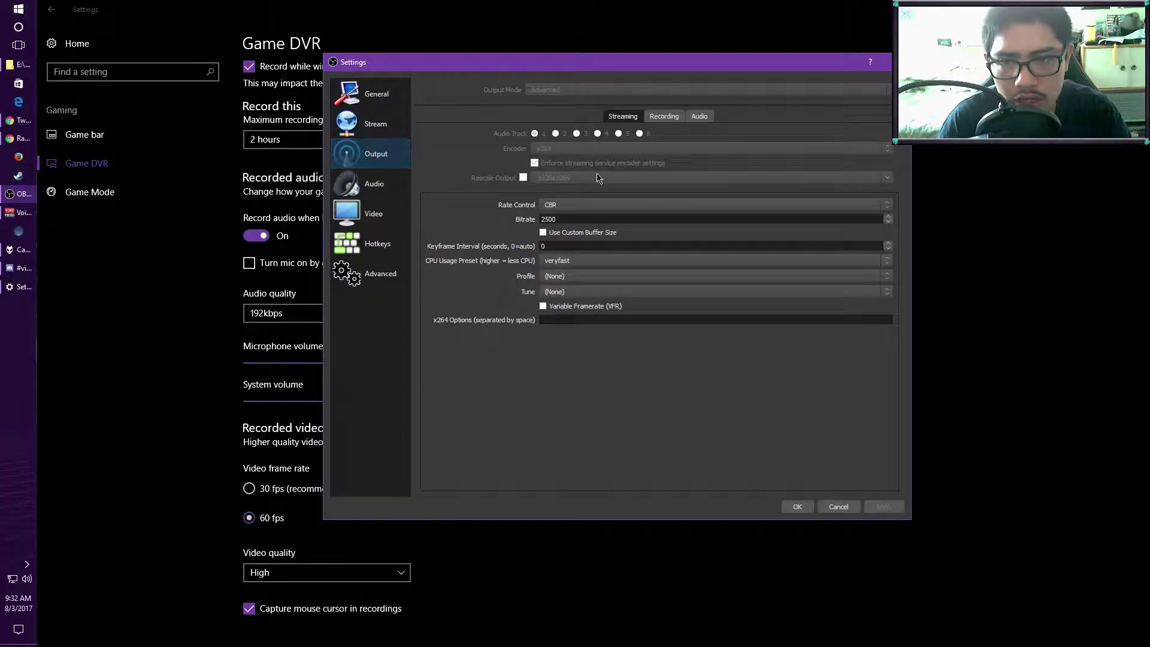
left_click(664, 118)
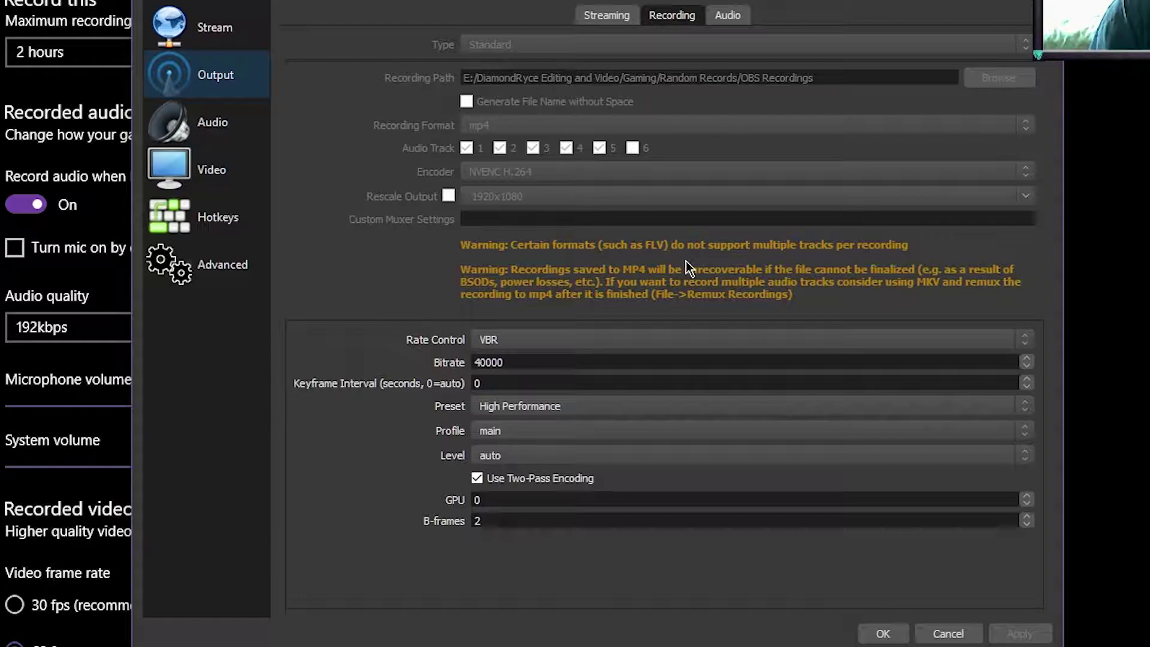
key("alt+z")
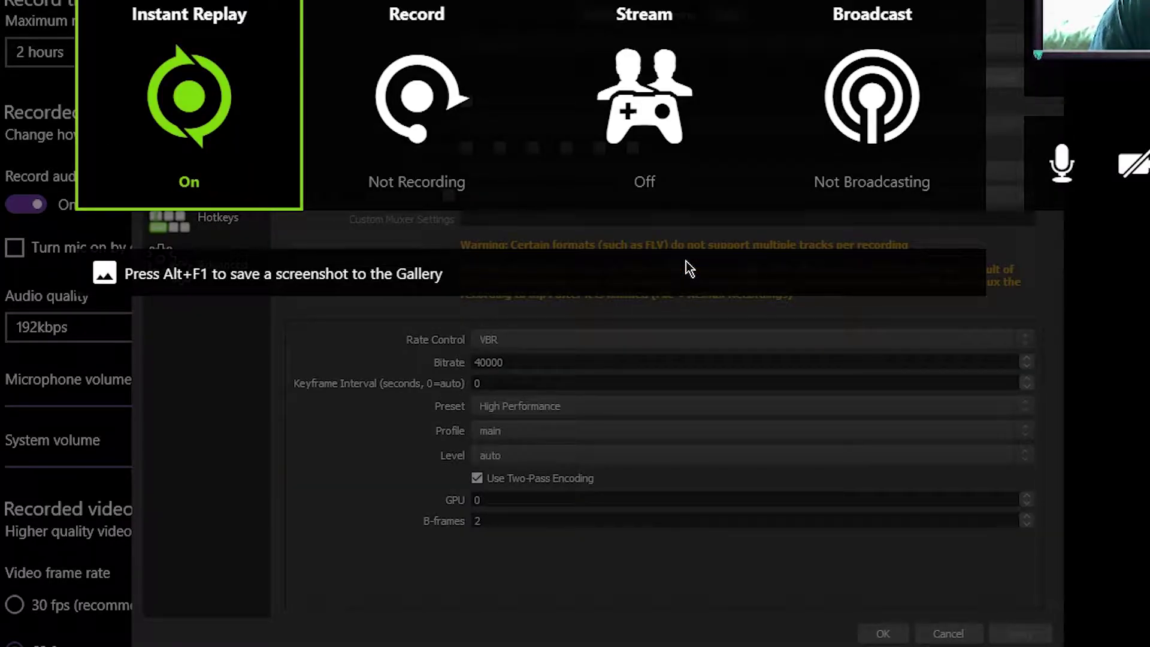
key("alt+z")
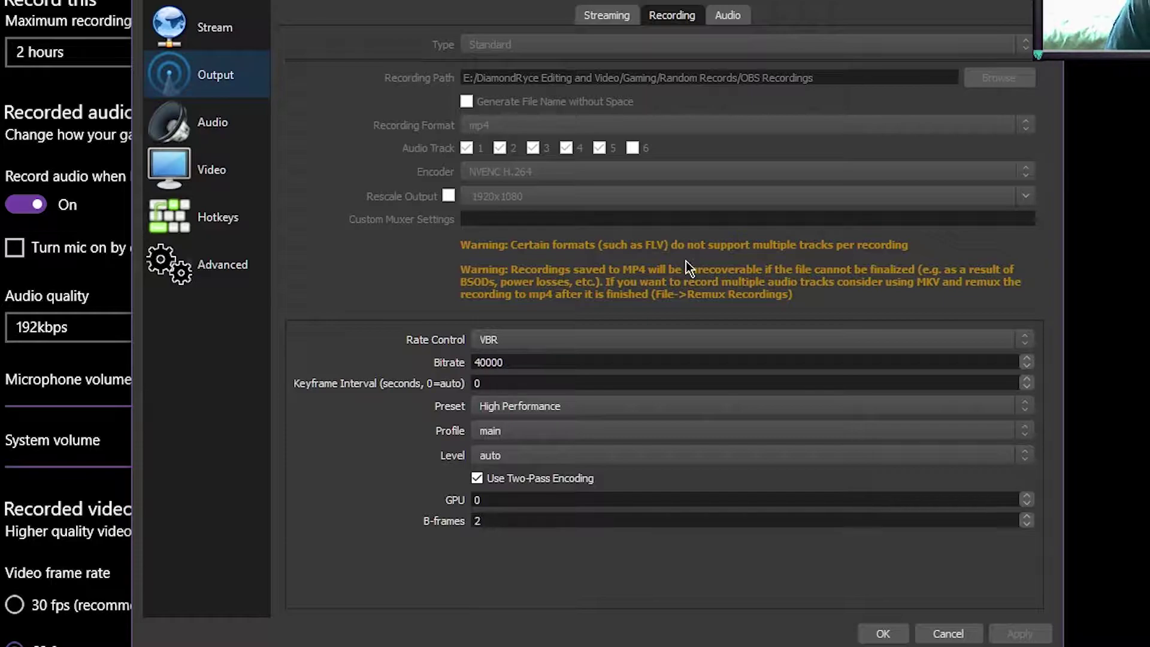
Step: Review the rate control options for recording and select High Performance as the encoder preset
left_click(982, 339)
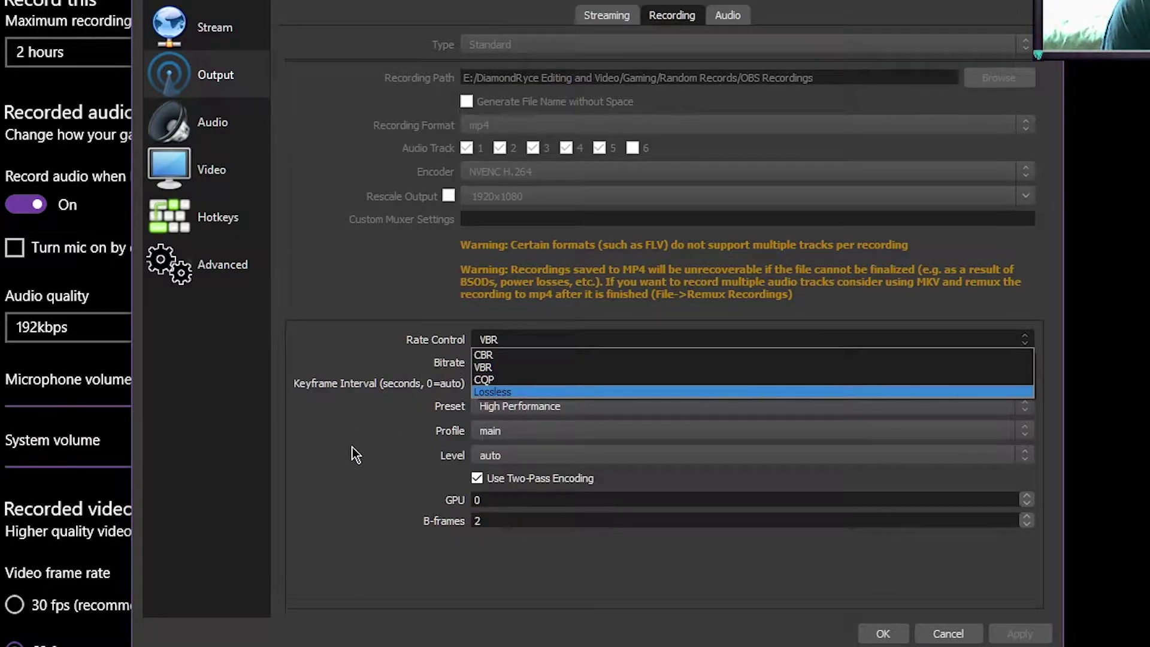
left_click(336, 480)
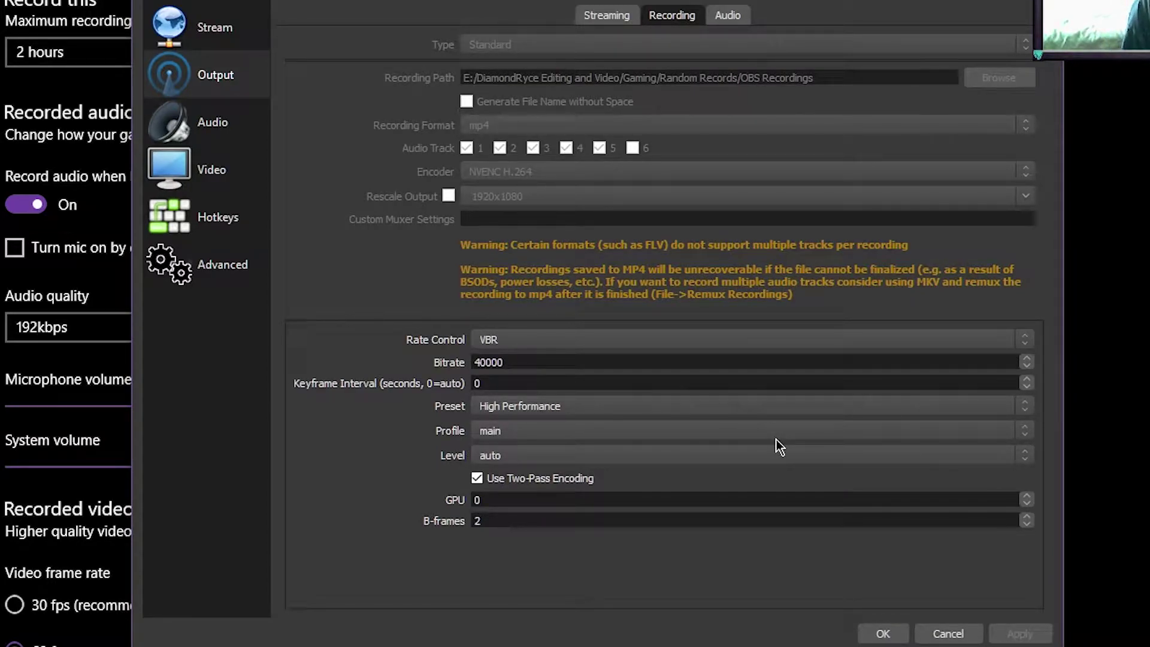
left_click(593, 408)
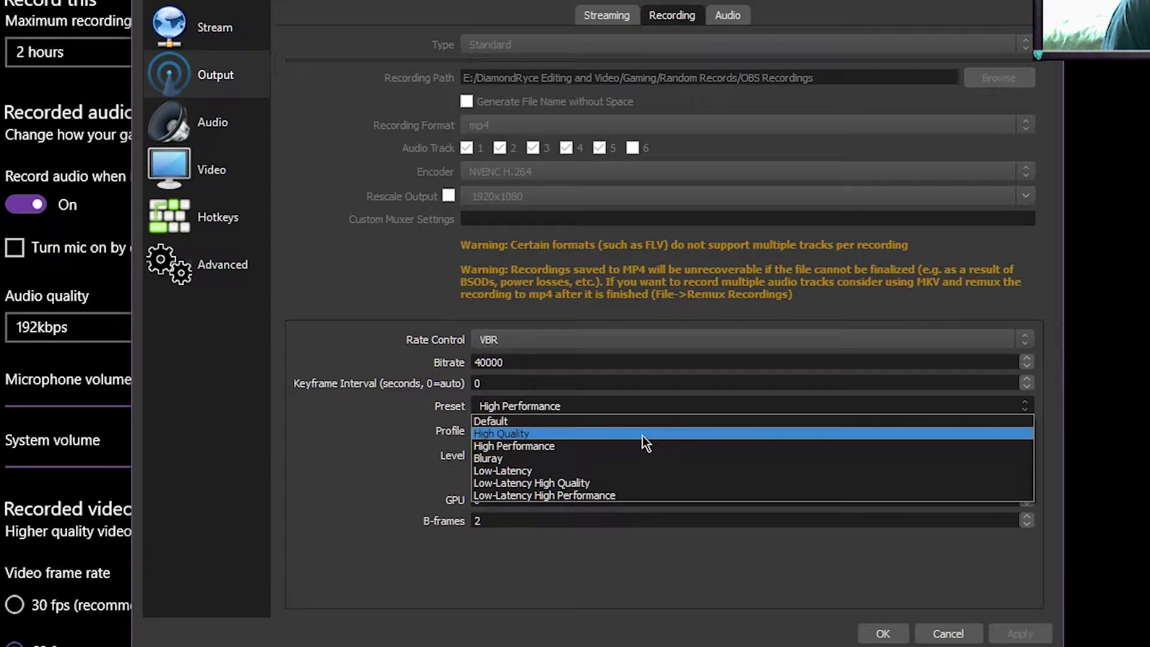
left_click(611, 446)
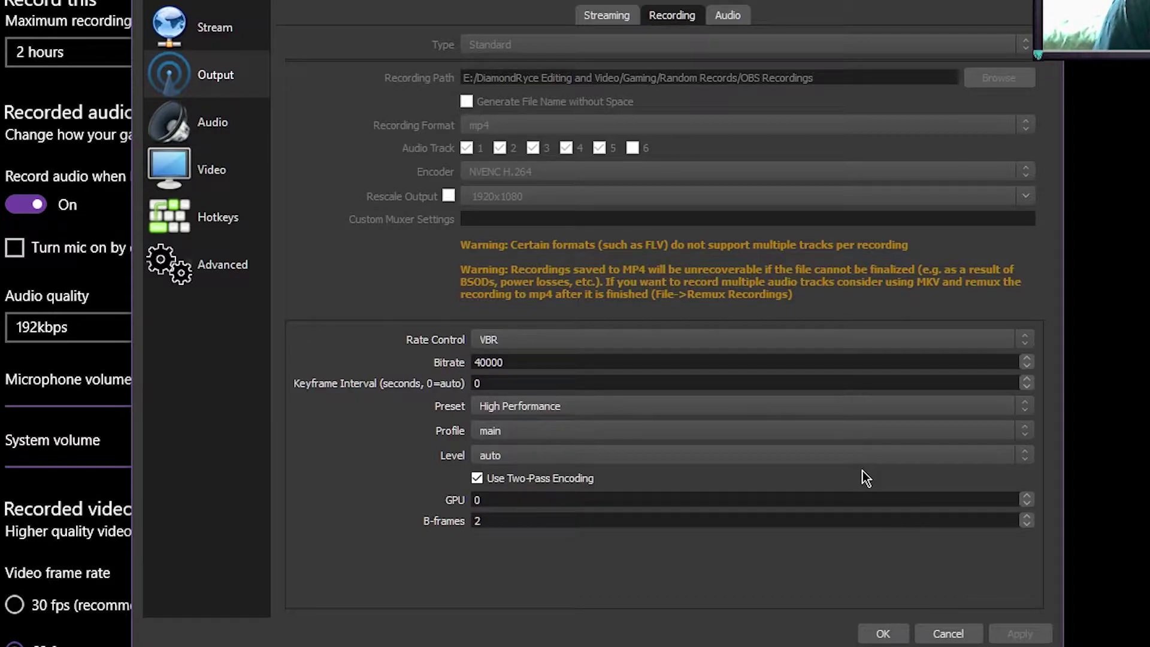
Step: Show the audio bitrate settings for the output tracks
left_click(728, 15)
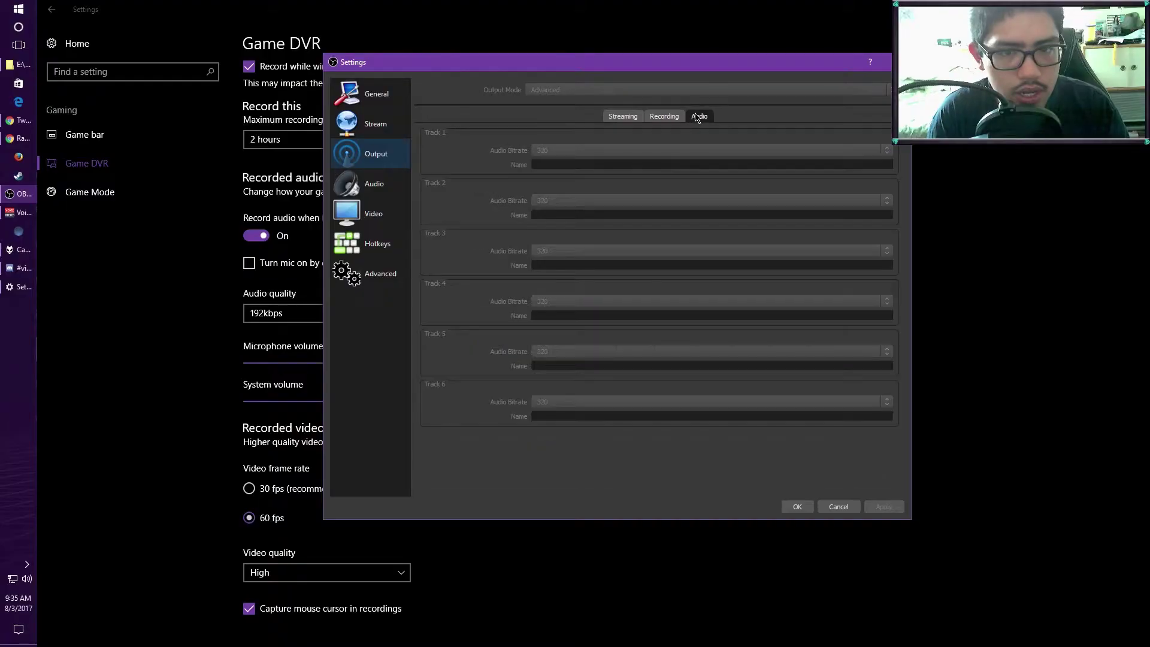